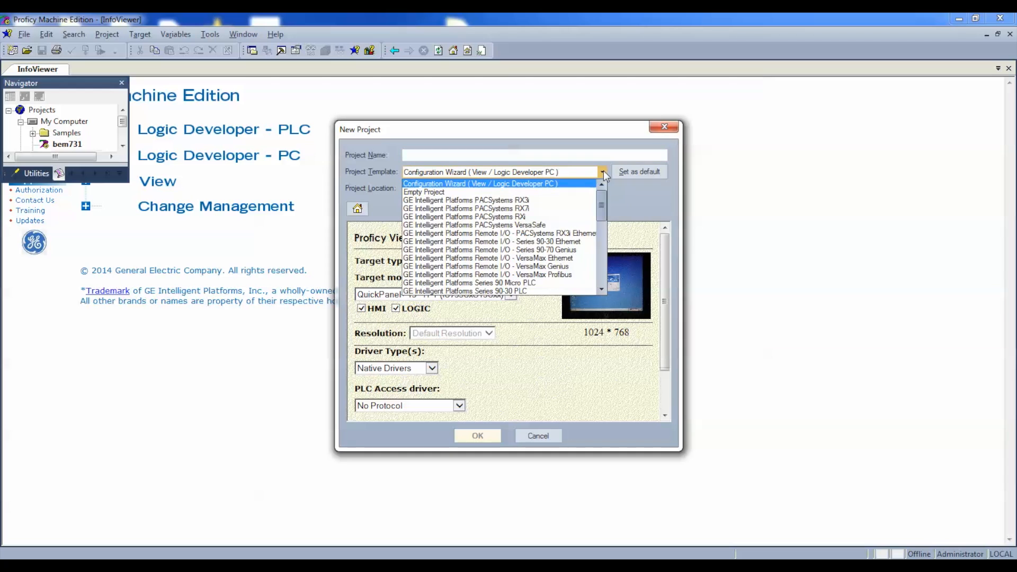
Step: Create a project named "CPE330 IP config" from the GE Intelligent Platforms PACSystems RX3i template
left_click(561, 201)
left_click(514, 156)
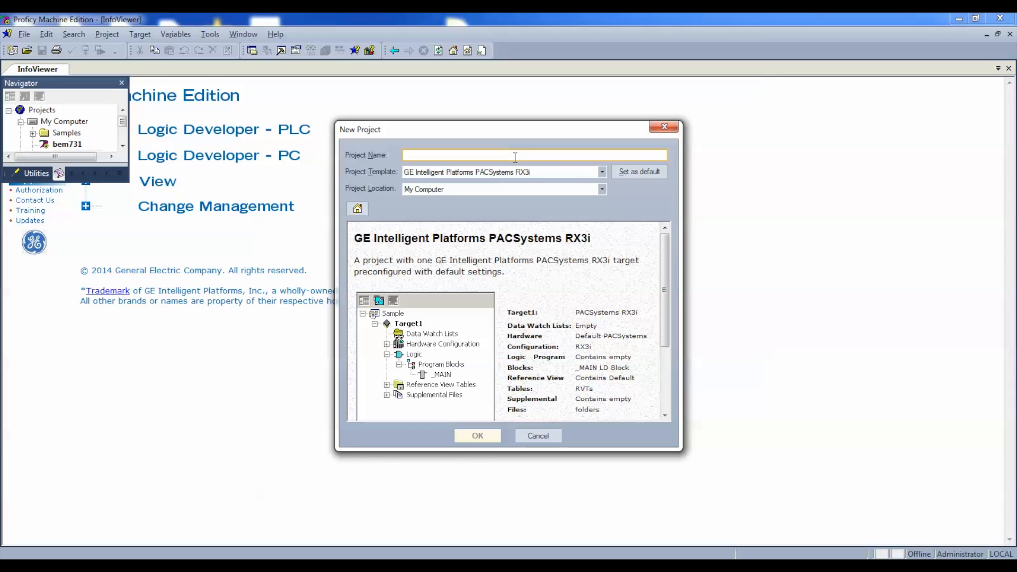
type("CPE")
type("330")
type(" l")
type("P con")
type("fig")
left_click(482, 443)
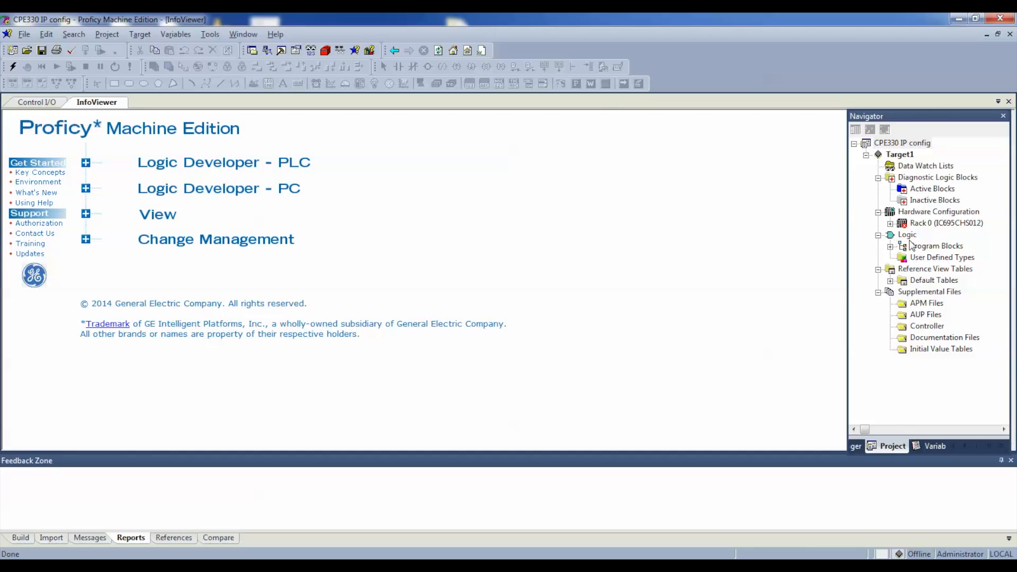
Step: Replace Rack 0 in the hardware configuration with the IC695CHS007 7 Slot Universal Backplane
left_click(890, 224)
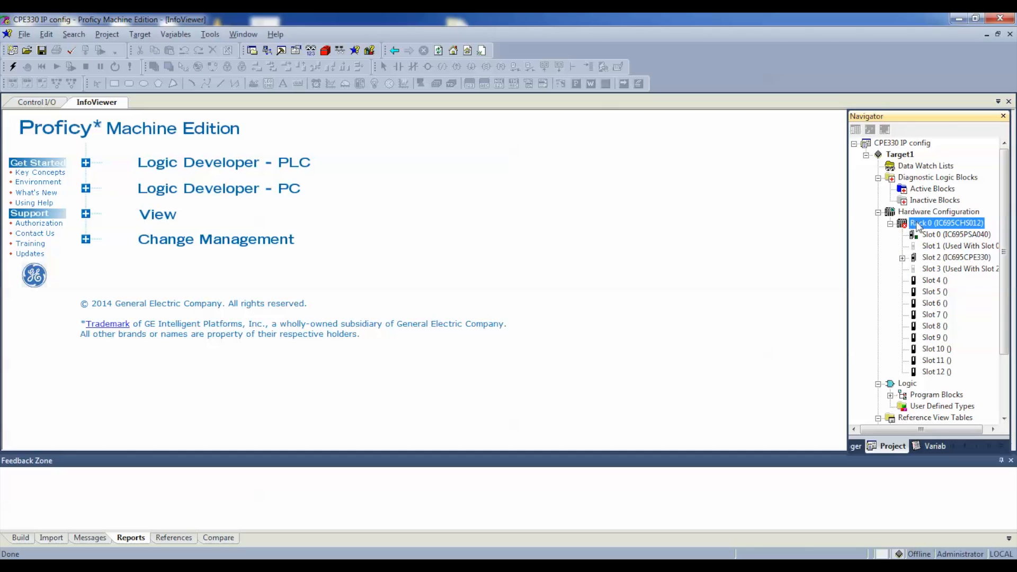
right_click(954, 223)
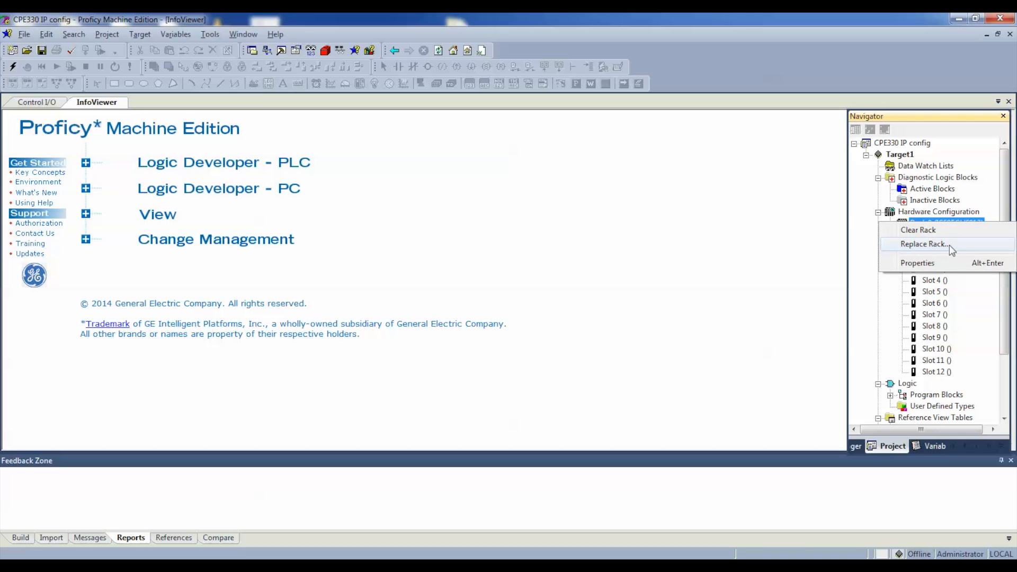
left_click(949, 244)
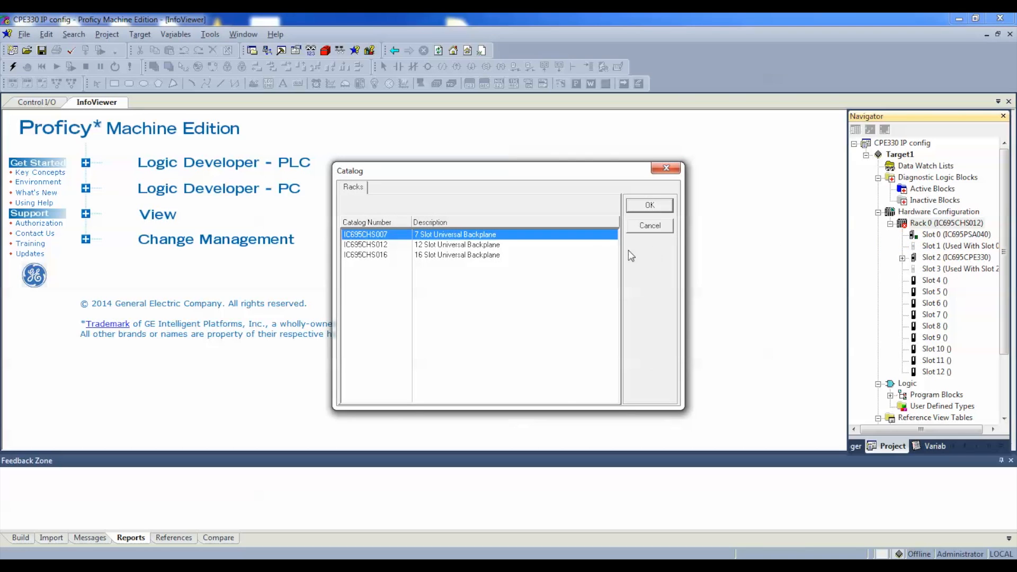
left_click(665, 203)
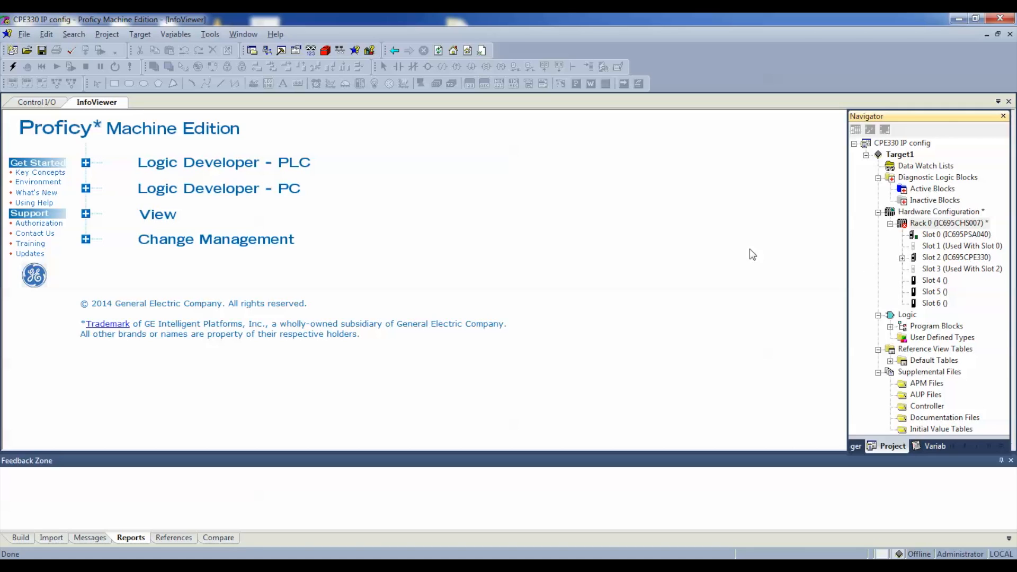
Step: Open the offline Set Temporary IP Address utility for Target1 and enter the MAC address 00 09 91 56 E7 06
left_click(144, 35)
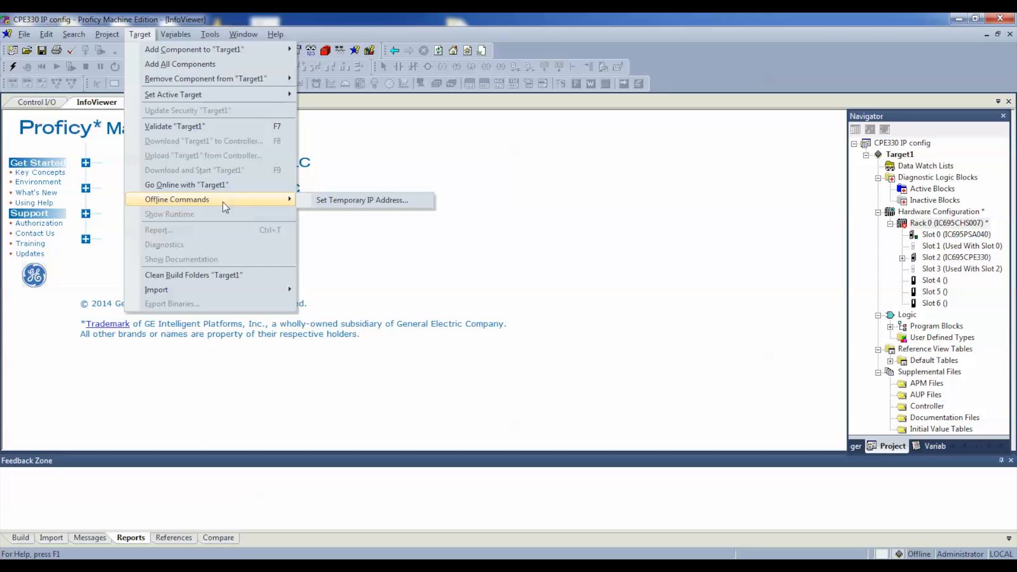
mouse_move(231, 205)
left_click(353, 201)
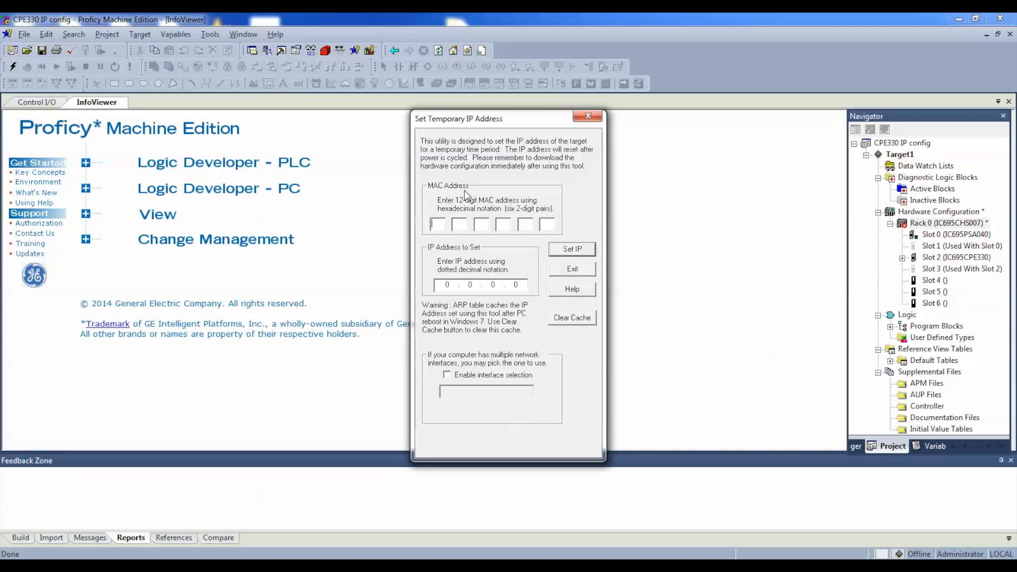
type("00099")
type("1")
type("56")
type("E7")
type("06")
type("192.1")
type("68.1")
type(".")
Step: Set the temporary IP address to 192.168.1.227 and enable interface selection with the 192.168.1.174 network interface
type("227")
left_click(447, 375)
left_click(451, 391)
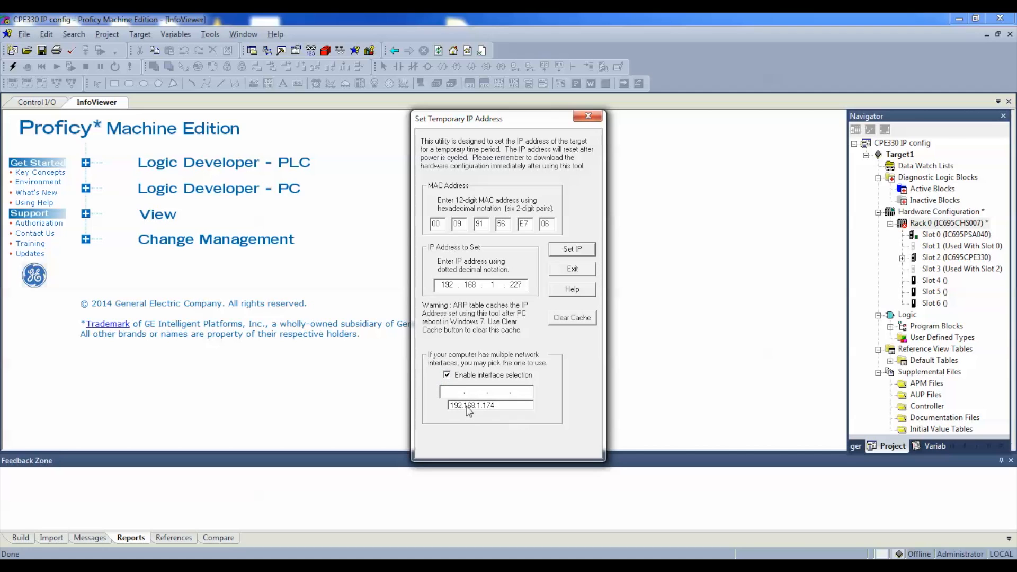
left_click(468, 406)
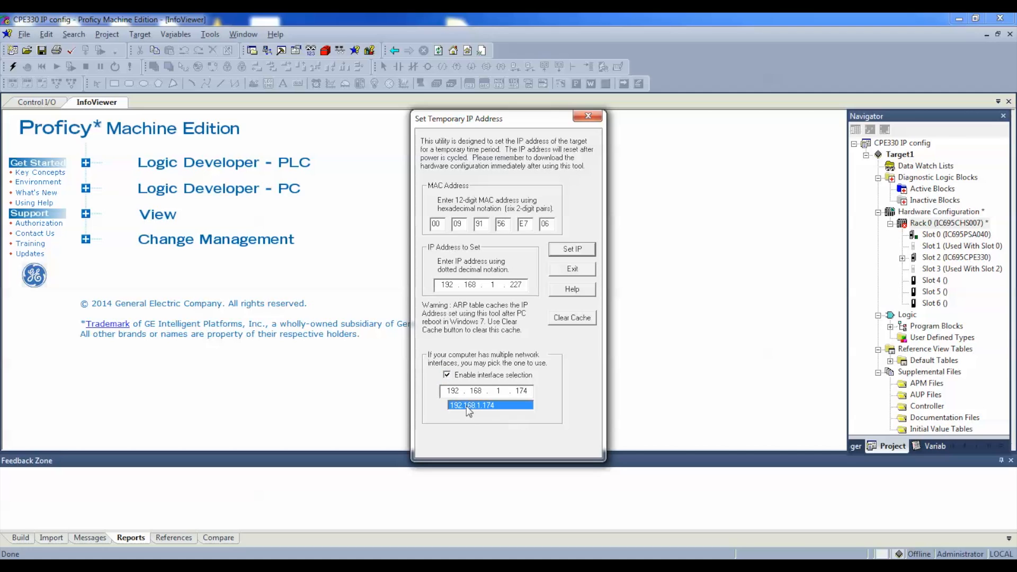
Step: Apply the temporary IP address to the controller and exit the utility
left_click(568, 253)
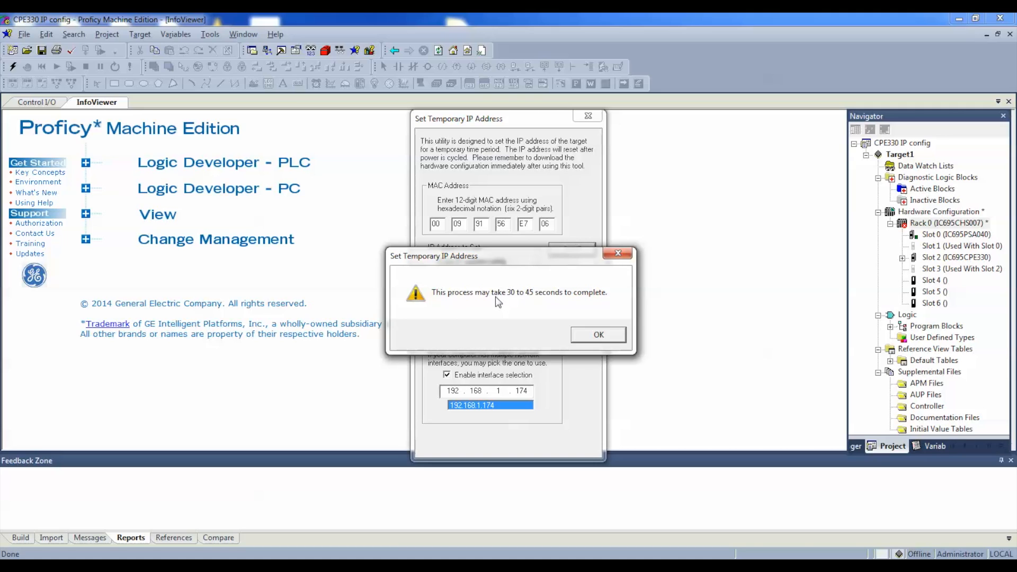
left_click(592, 337)
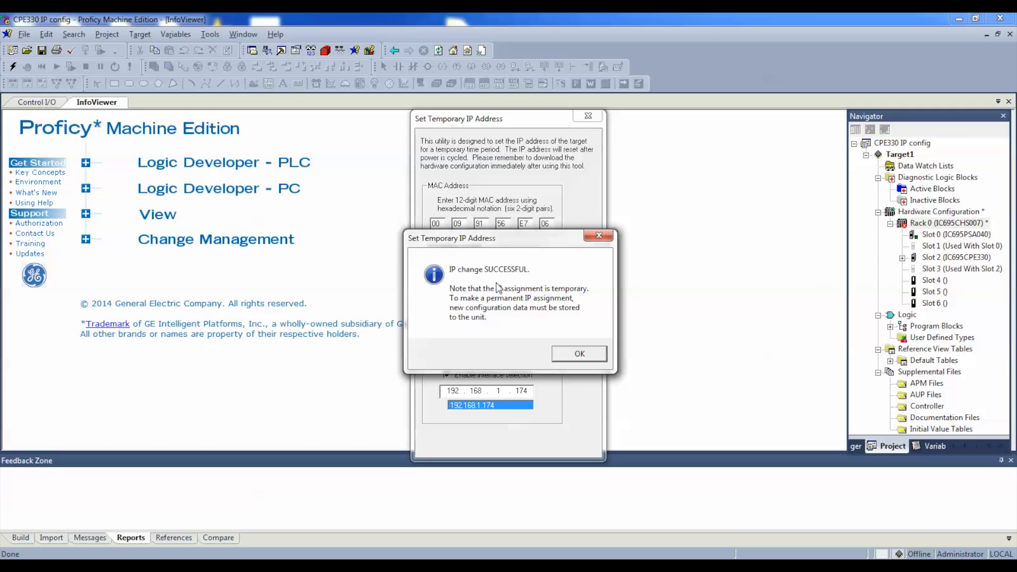
left_click(579, 354)
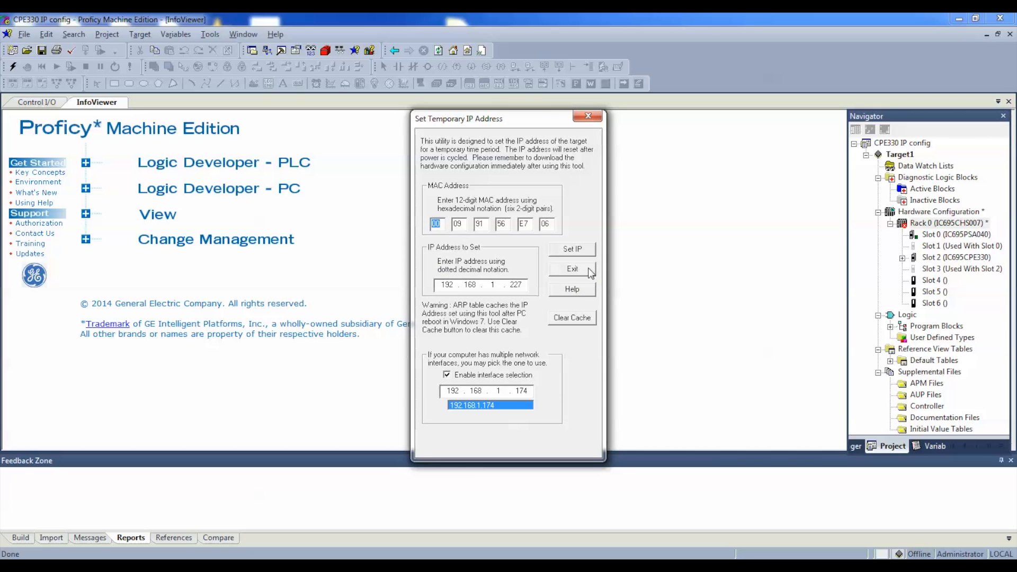
left_click(590, 270)
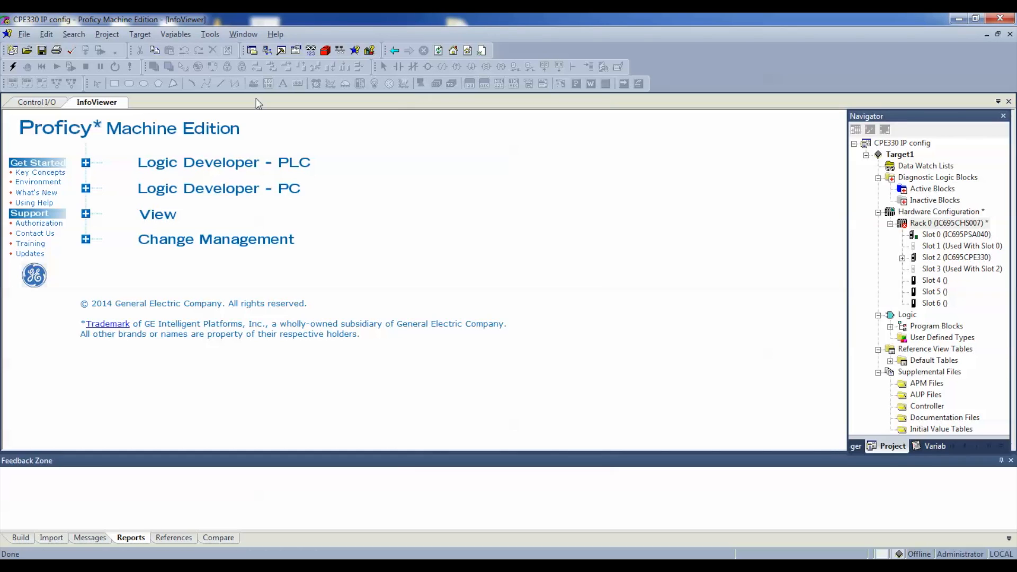
Step: Go online with Target1 and switch from Monitor to Programmer mode
left_click(13, 67)
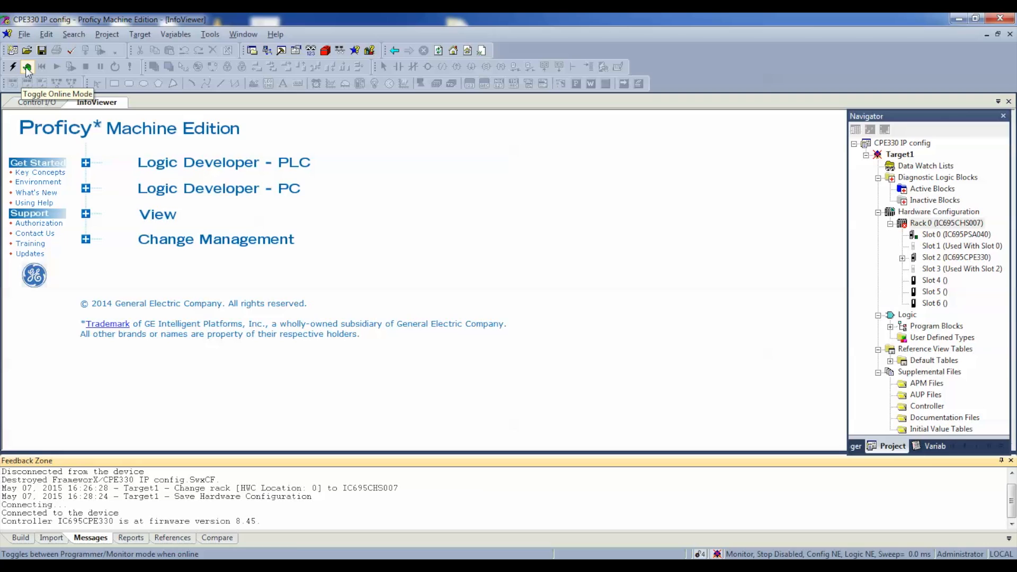
left_click(27, 67)
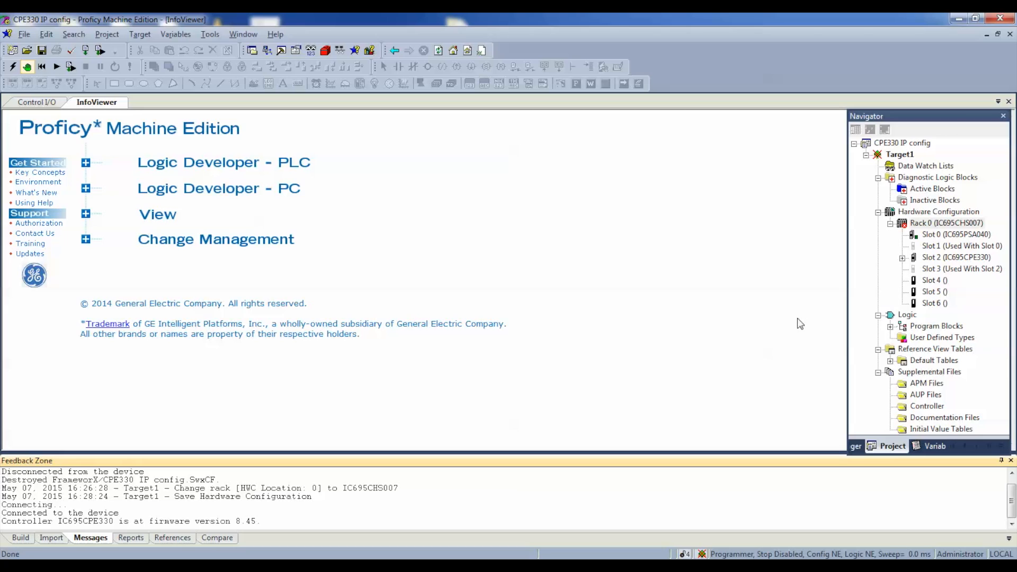
Step: Open the Ethernet configuration of the CPE330 in Slot 2 and set the LAN 1 IP address to 192.168.1.227
left_click(902, 258)
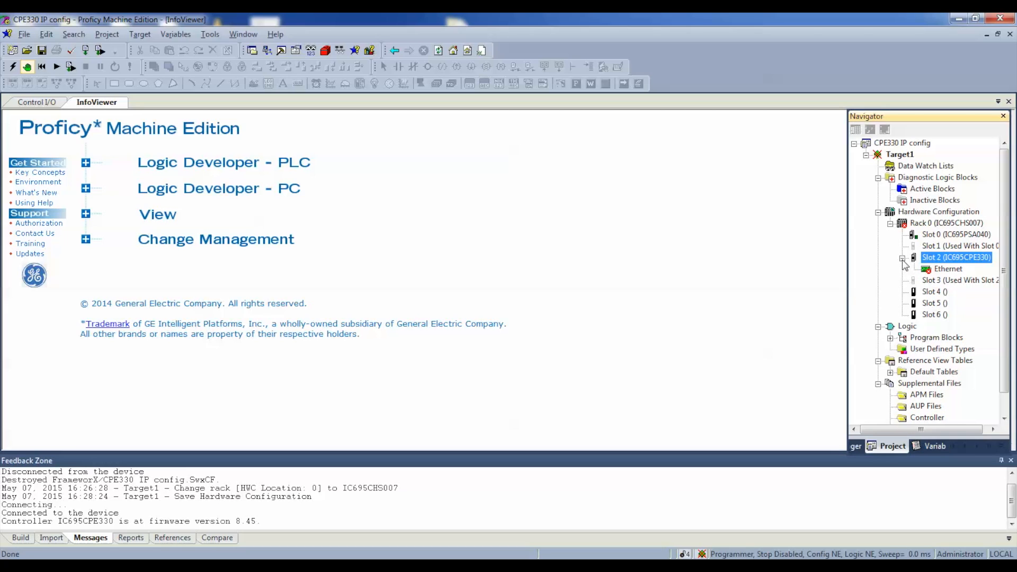
double_click(945, 269)
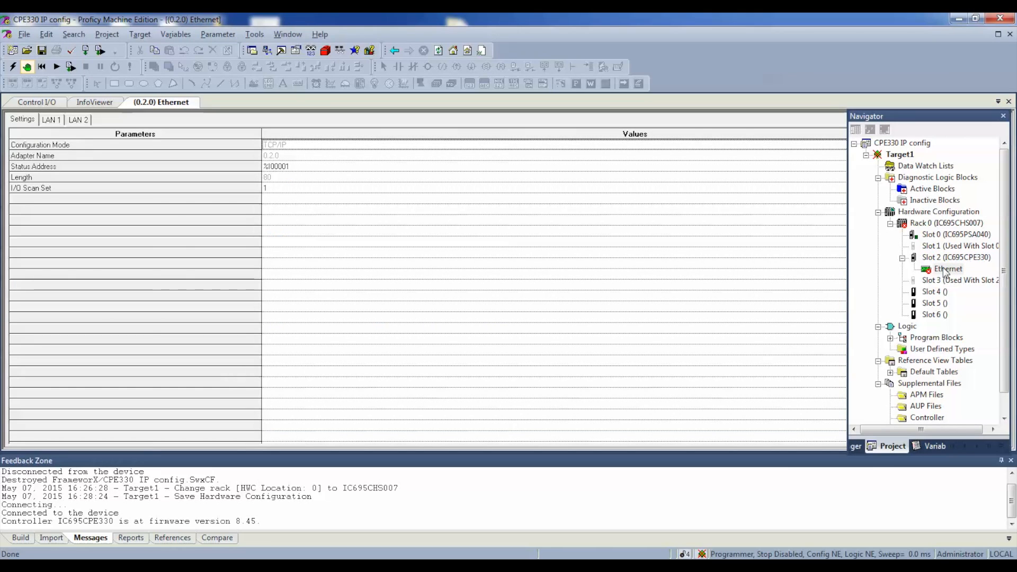
left_click(54, 120)
left_click(307, 143)
type("1")
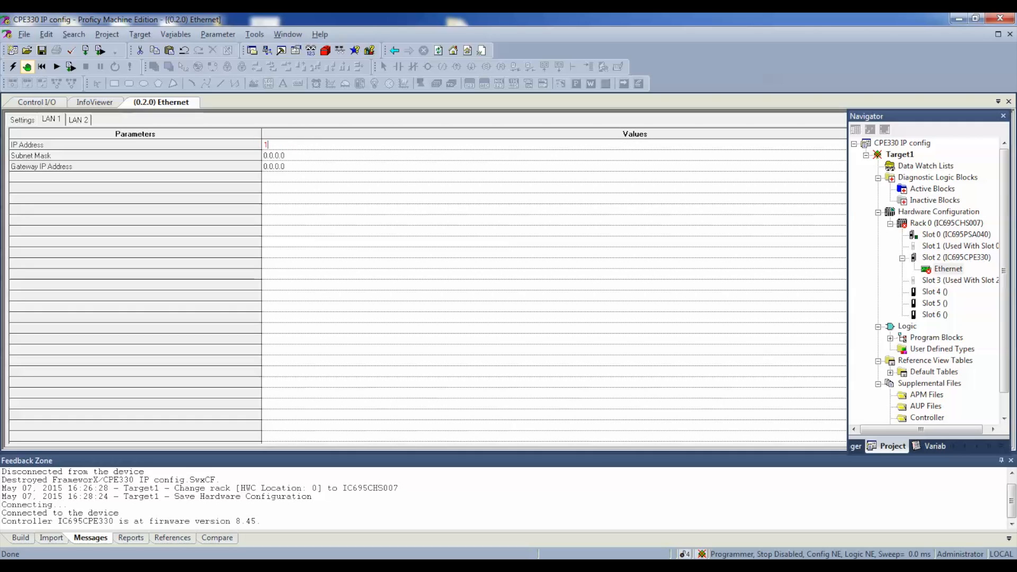
type("92.168.1.227")
Step: Set the LAN 1 subnet mask to 255.255.255.0
left_click(287, 154)
left_click(287, 154)
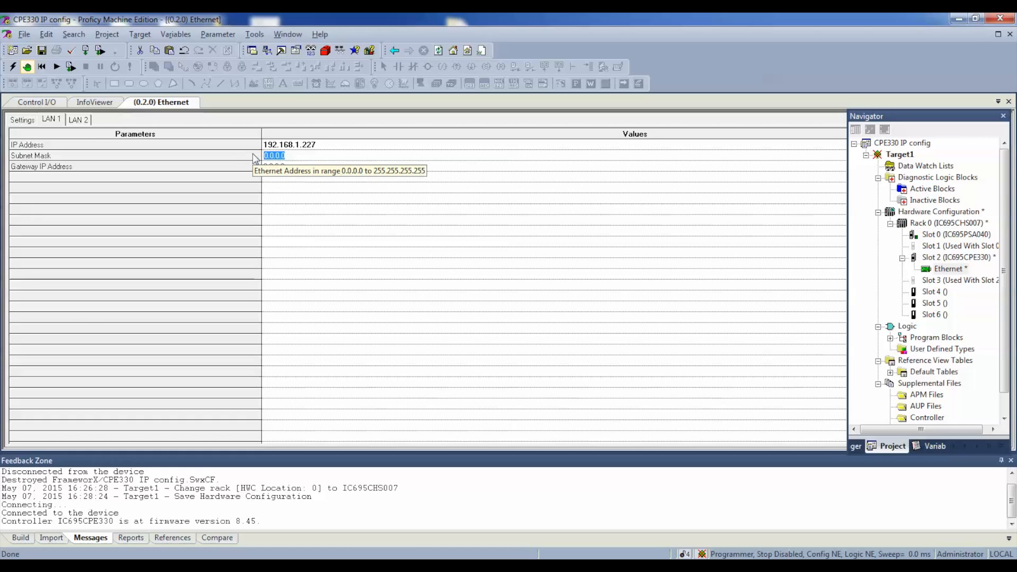
type("255.255.255")
key("Return")
type("0")
key("Return")
Step: Set the LAN 2 IP address to 192.168.1.229 and its subnet mask to 255.255.0.0
left_click(88, 119)
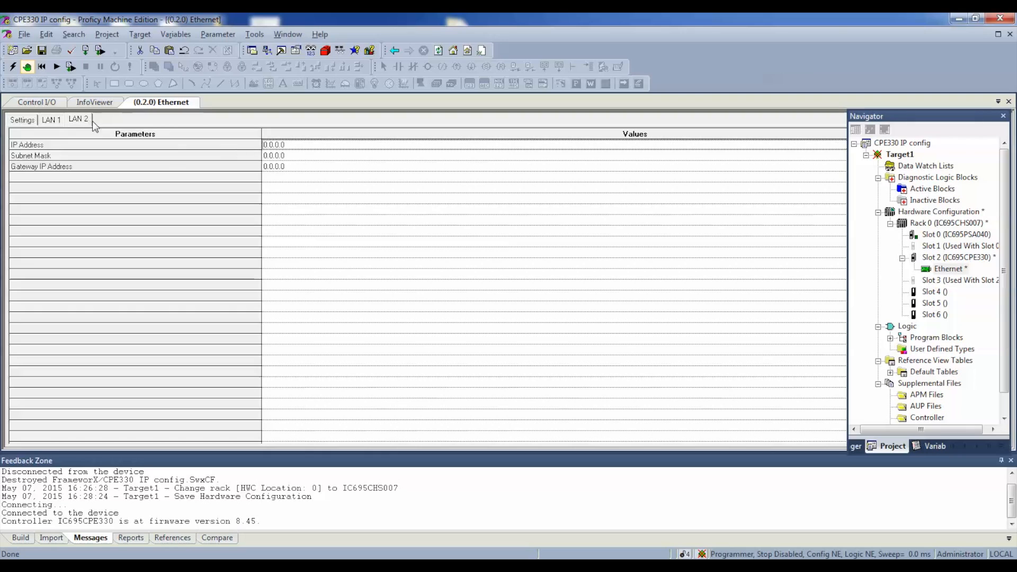
left_click(303, 144)
double_click(303, 144)
type("192.168.1.229")
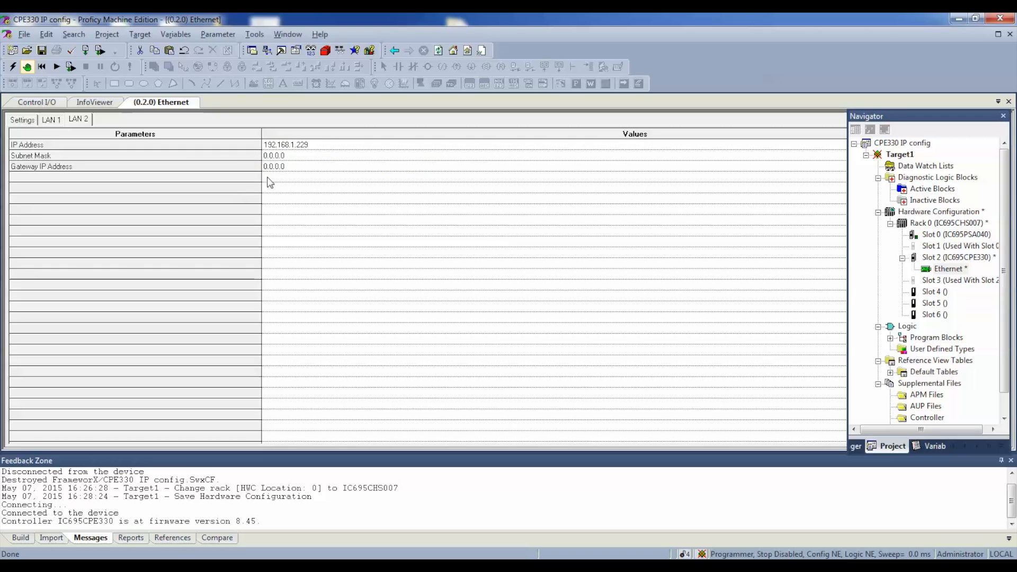
double_click(294, 154)
type("255.255")
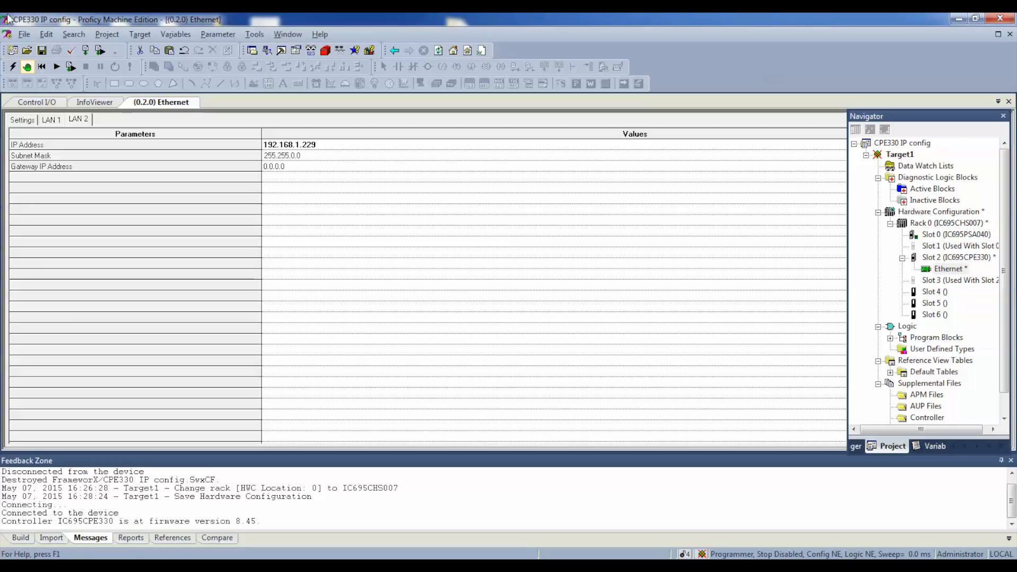
Step: Clear the Controller Fault Table and IO Fault Table from the controller's memory
left_click(140, 35)
mouse_move(250, 200)
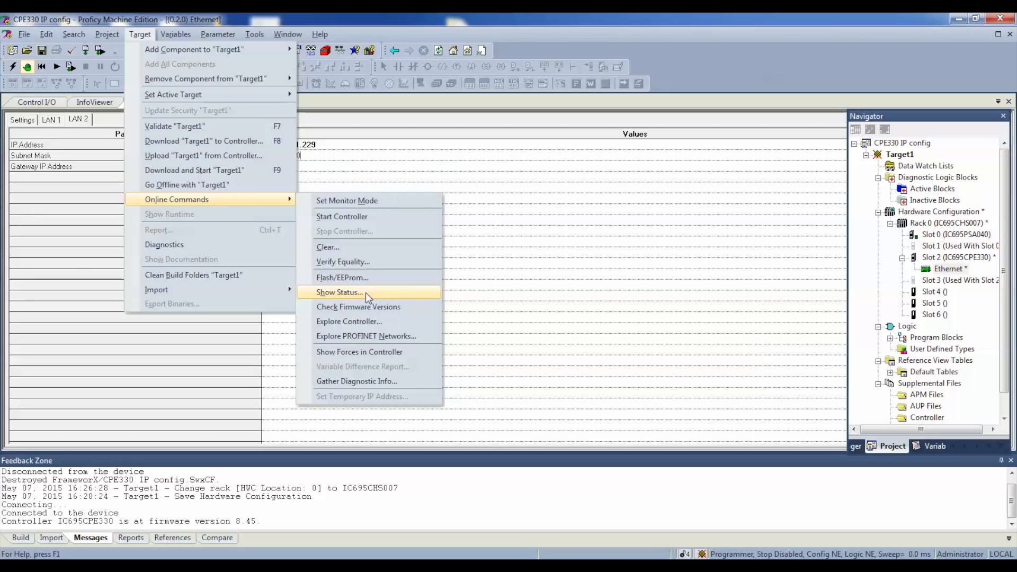
left_click(334, 247)
left_click(423, 343)
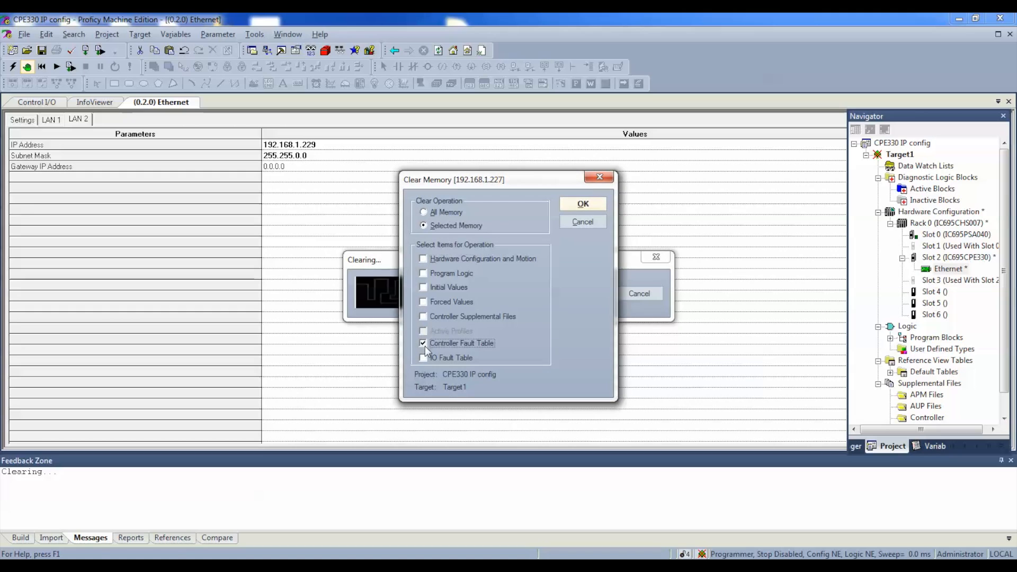
left_click(583, 204)
left_click(472, 321)
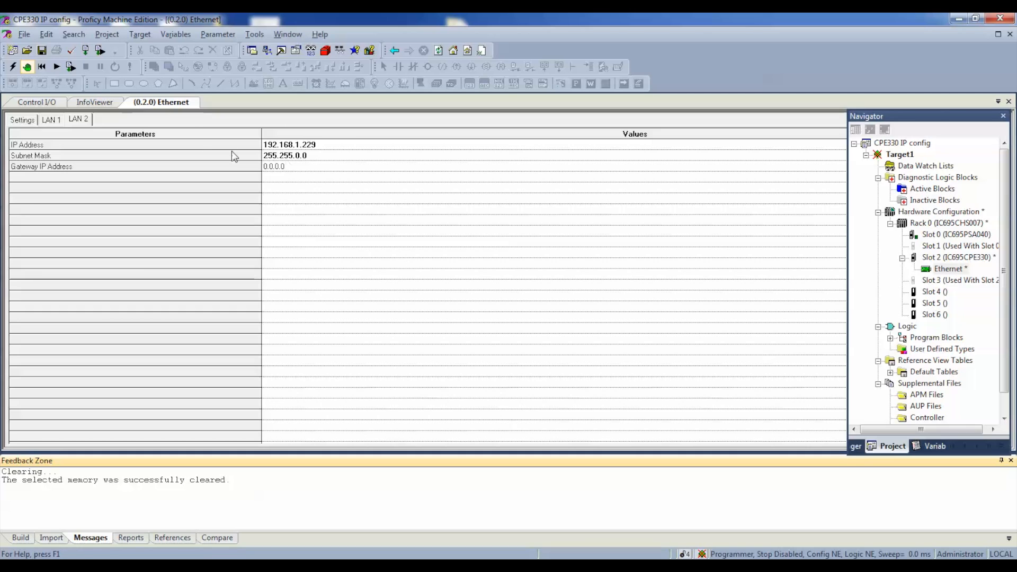
Step: Download the hardware configuration and logic to the controller and start it with outputs enabled
left_click(69, 68)
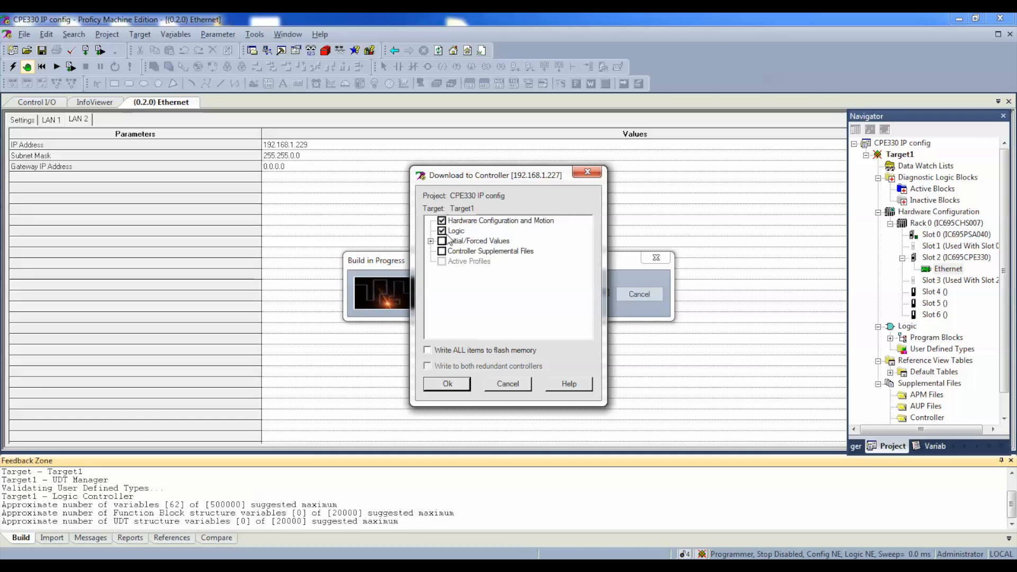
left_click(444, 383)
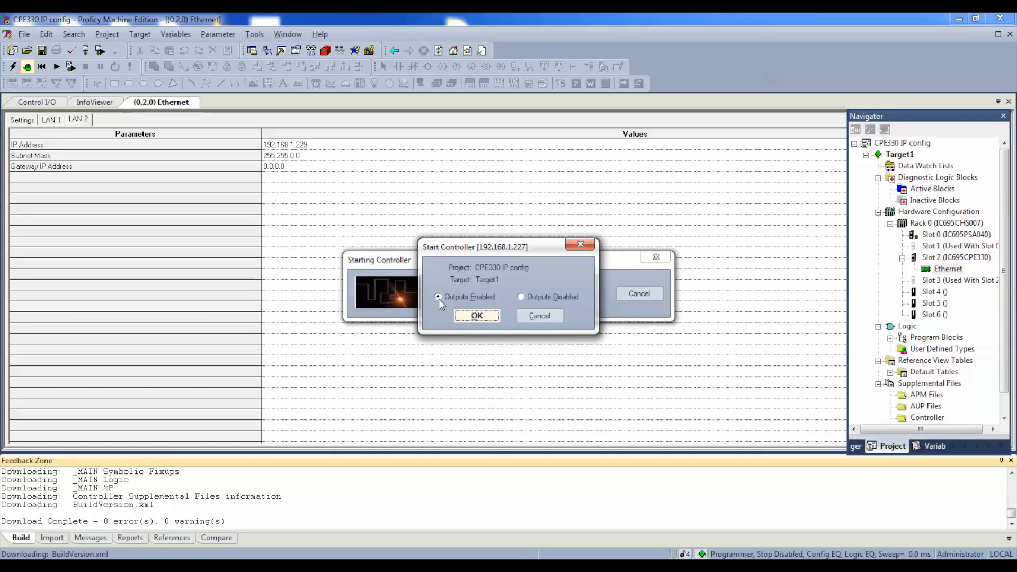
left_click(468, 316)
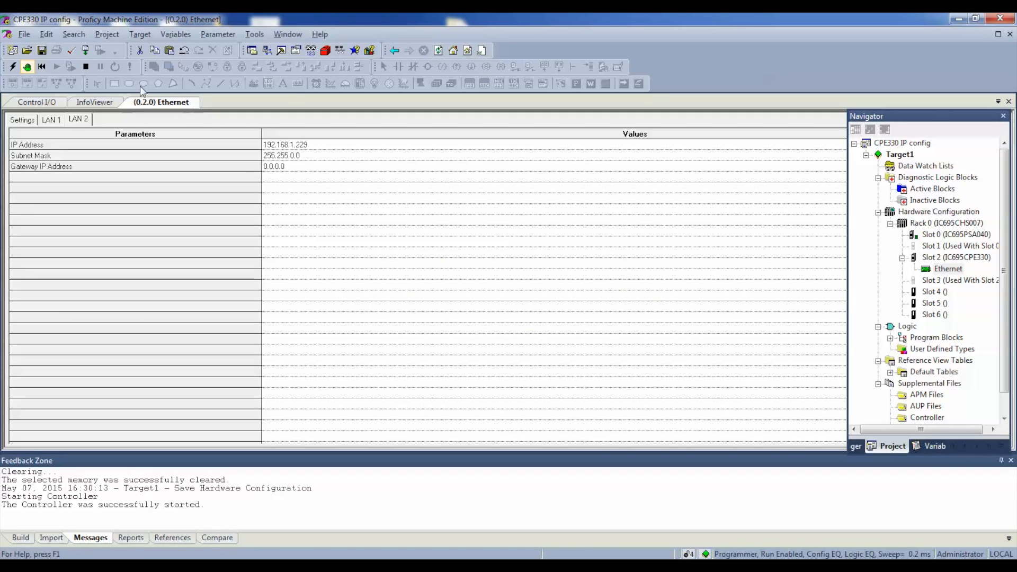